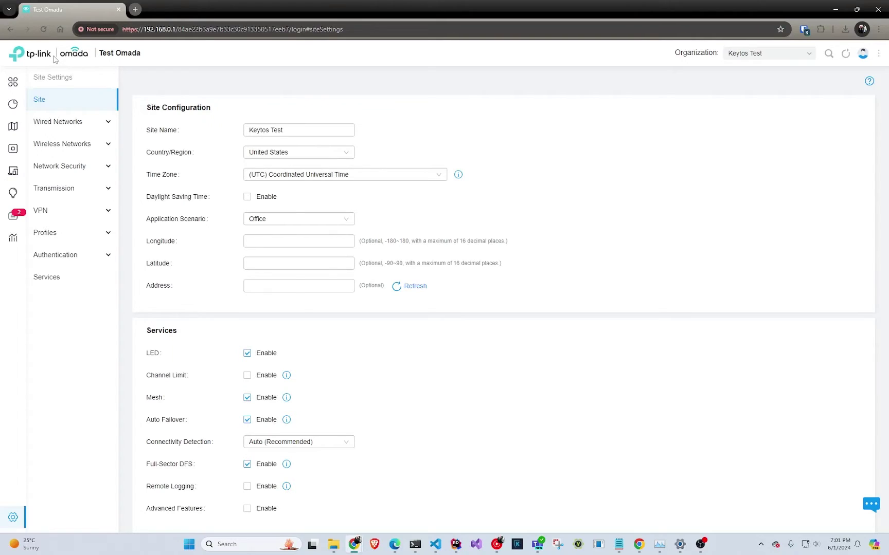
# Open a blank Create New RADIUS Profile form under Settings > Authentication > RADIUS Profile
pyautogui.moveTo(20, 416)
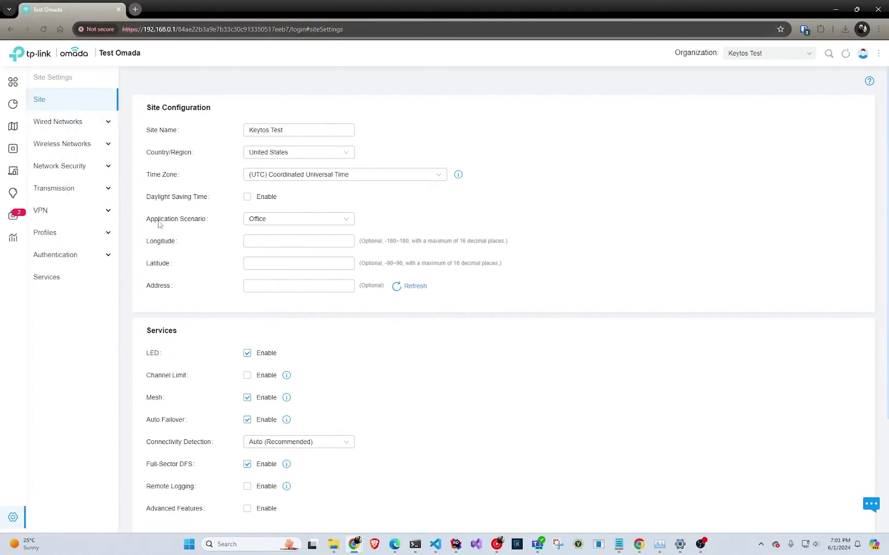
pyautogui.moveTo(24, 495)
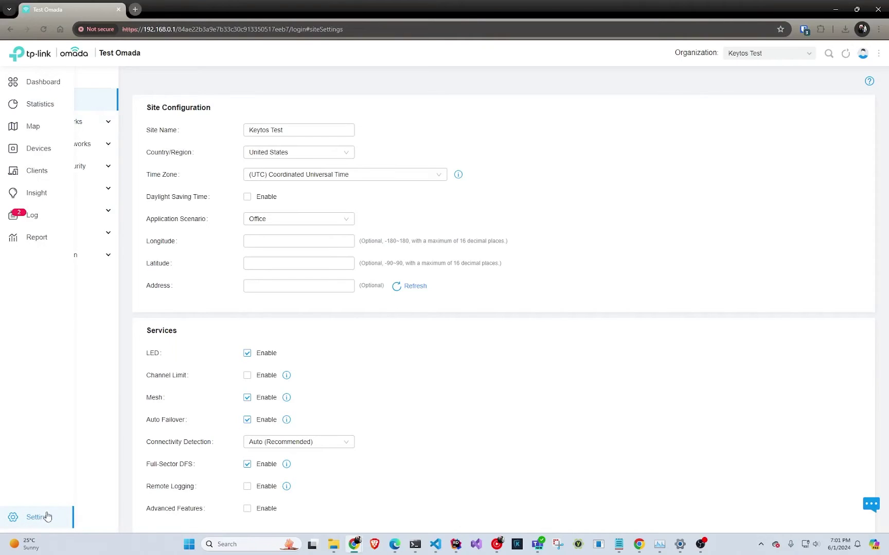
pyautogui.click(99, 264)
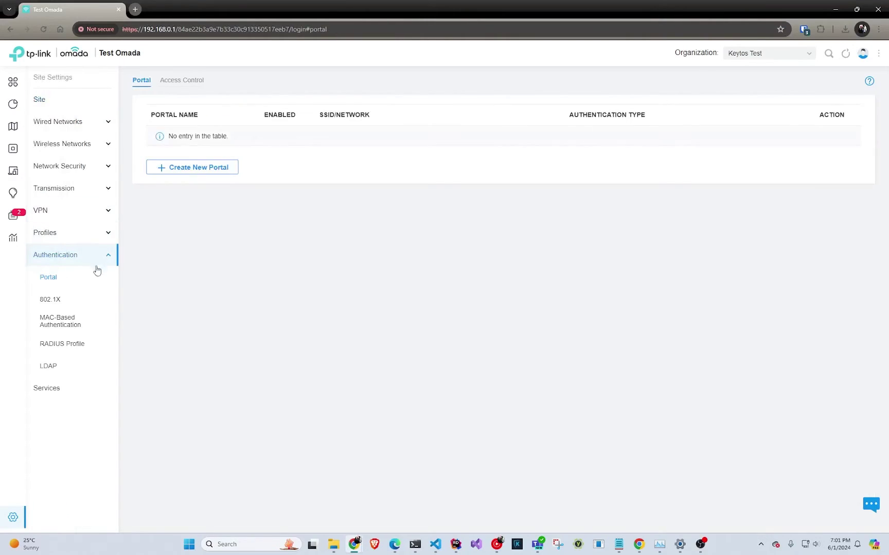
pyautogui.click(65, 351)
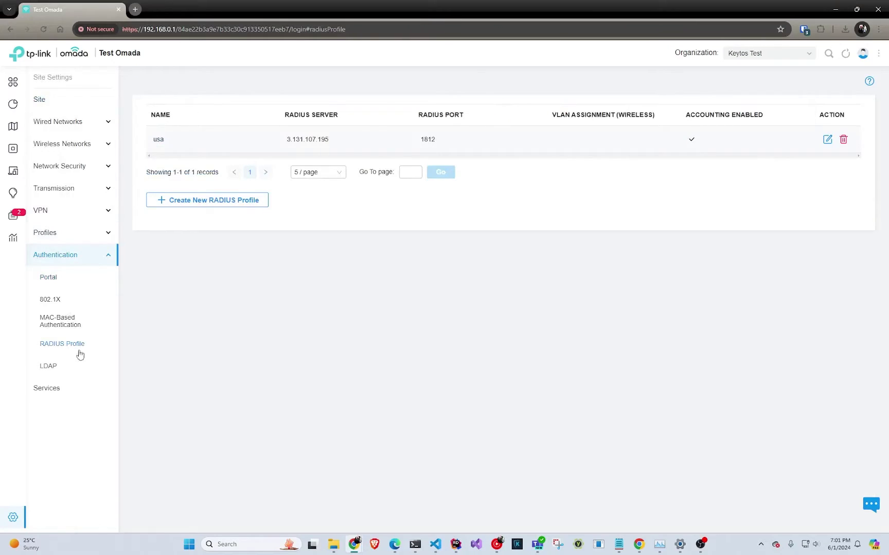
pyautogui.click(229, 200)
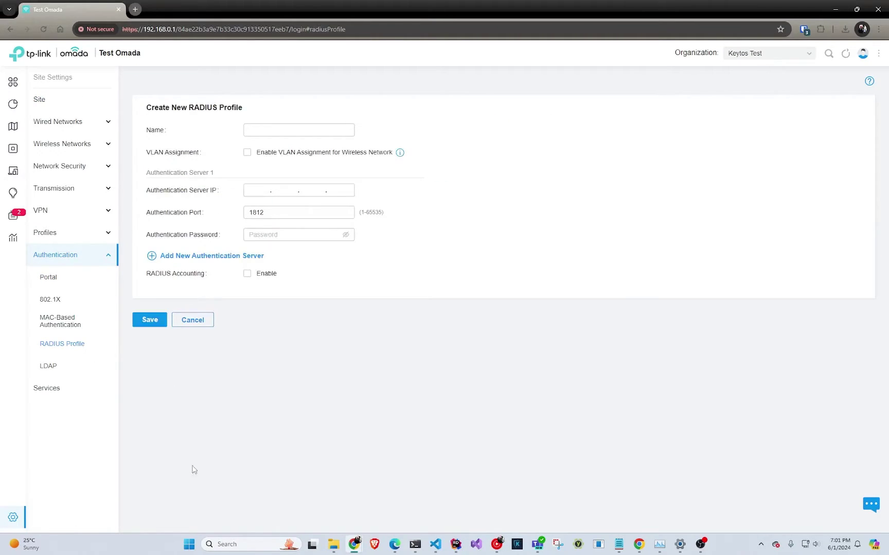
# Review the EZRadius Radius Policy Setup server IPs, endpoints and trusted CAs, then the Intune profiles
pyautogui.click(395, 544)
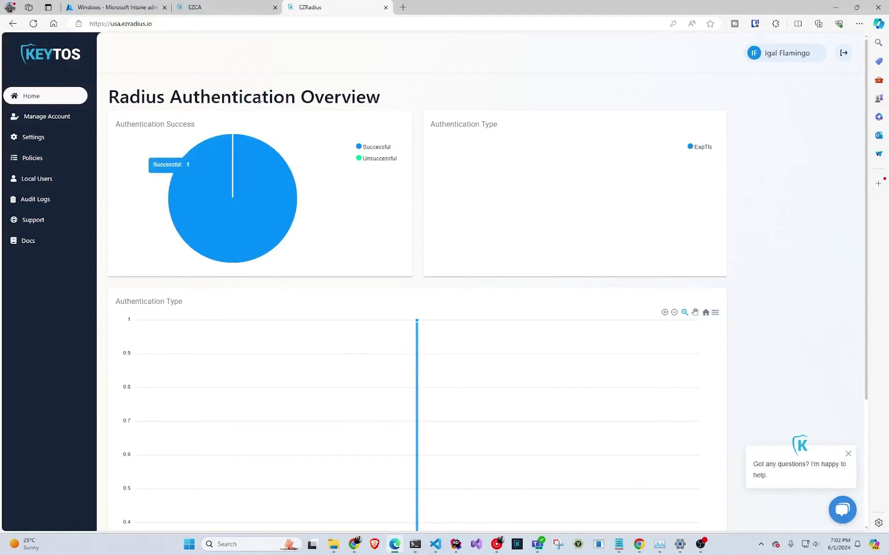
pyautogui.moveTo(268, 145)
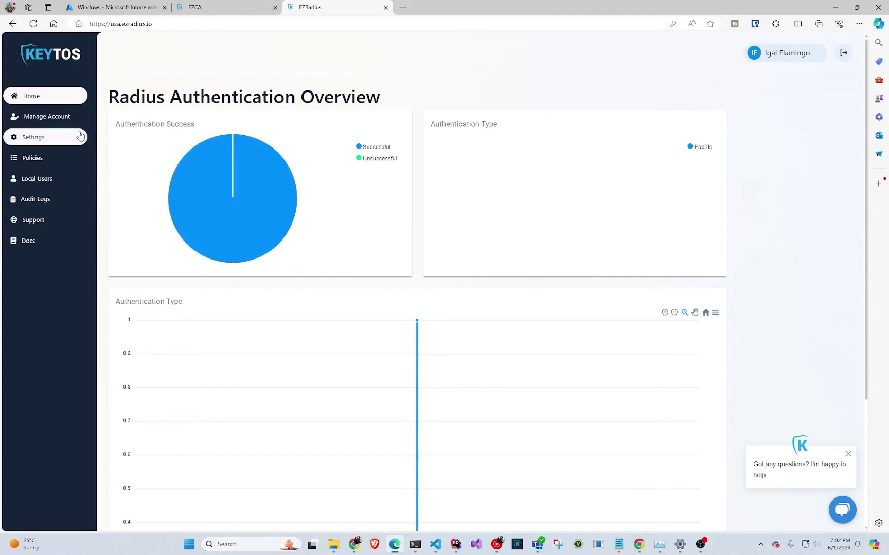
pyautogui.click(75, 159)
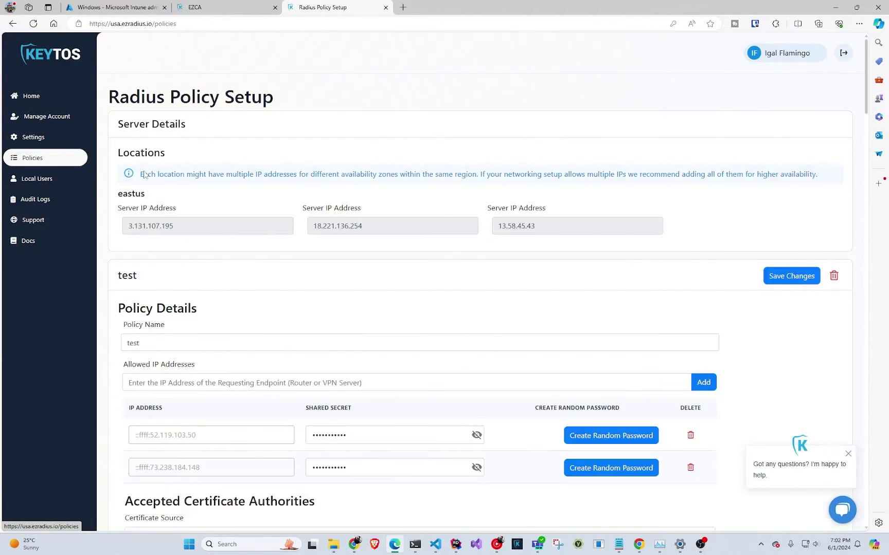
pyautogui.scroll(-15, 234, 190)
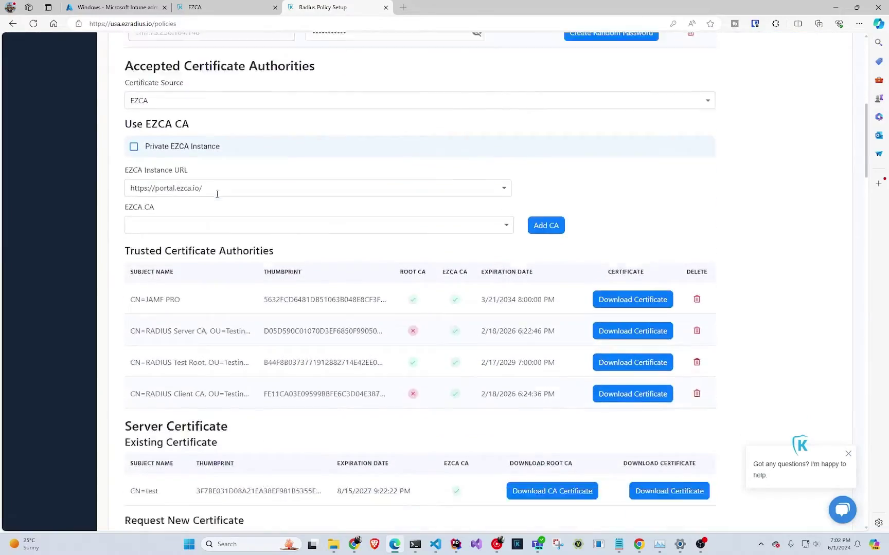
pyautogui.scroll(-17, 209, 200)
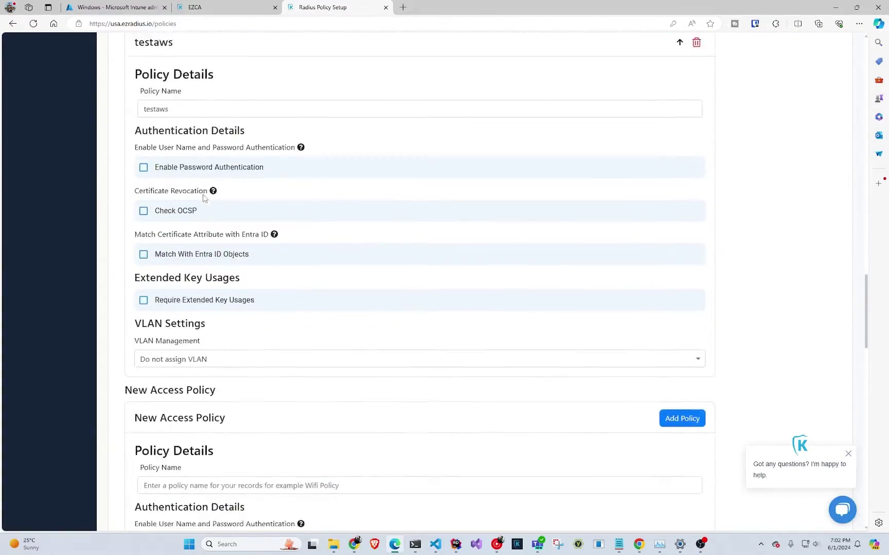
pyautogui.scroll(7, 208, 200)
pyautogui.scroll(15, 209, 200)
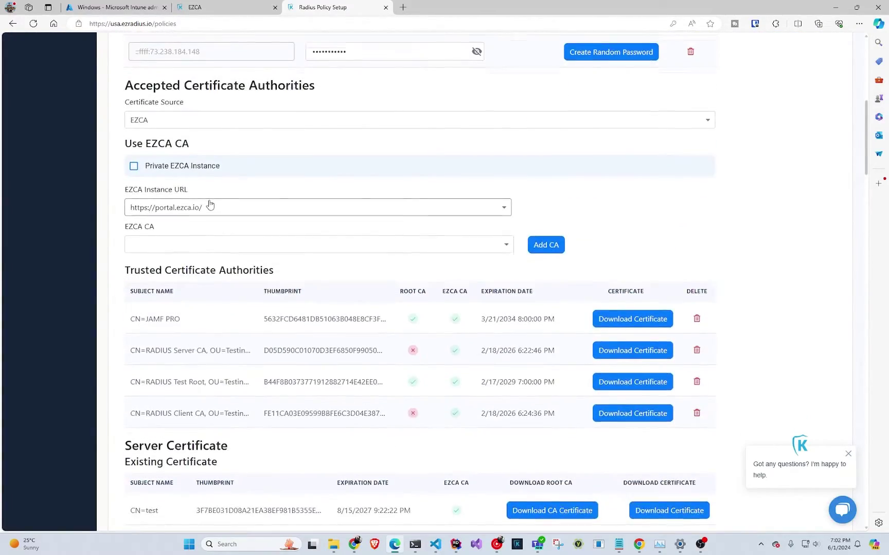
pyautogui.scroll(3, 209, 205)
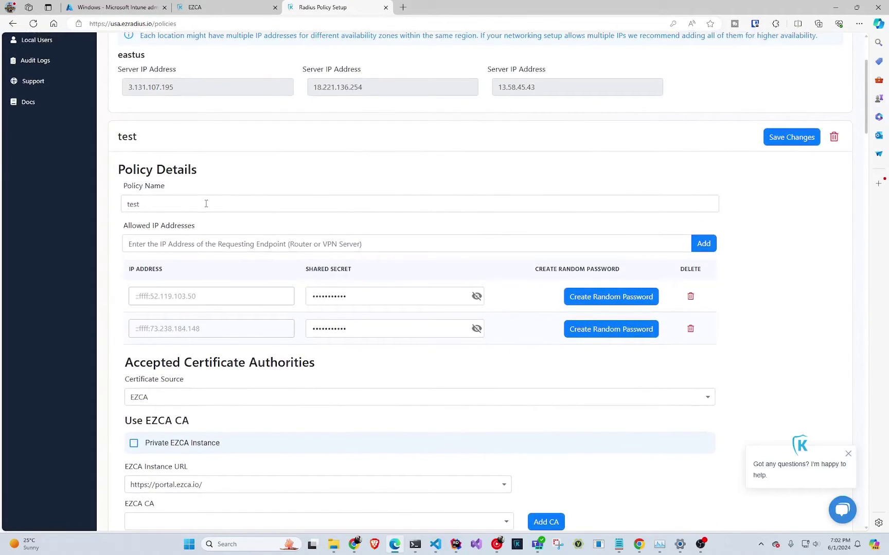
pyautogui.scroll(-1, 192, 238)
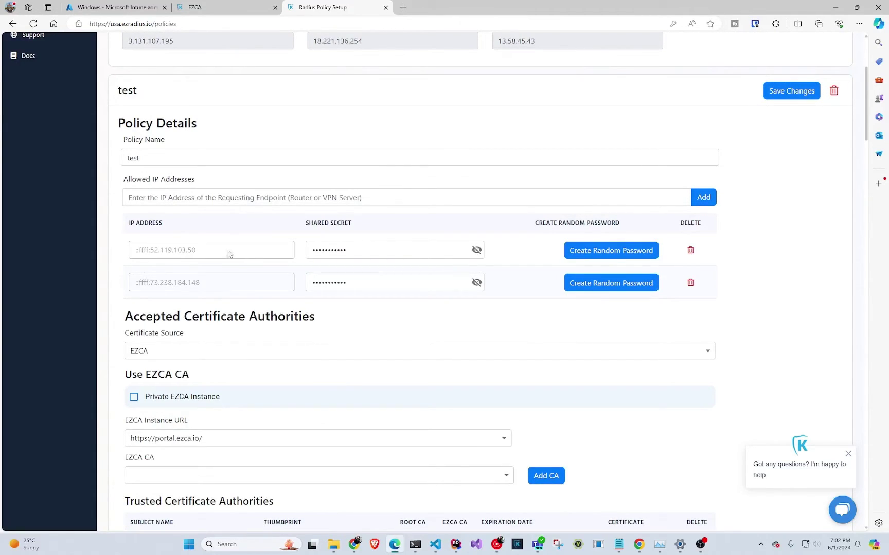
pyautogui.scroll(-5, 234, 344)
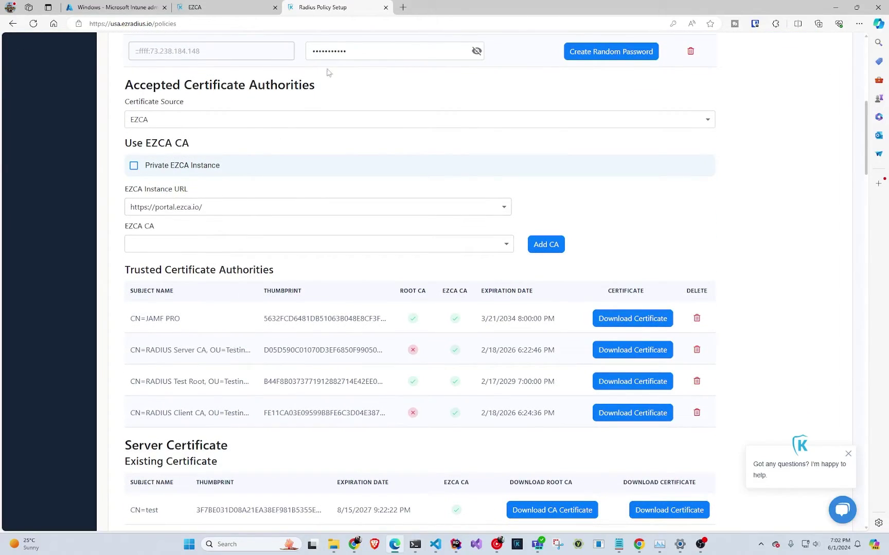
pyautogui.scroll(1, 341, 218)
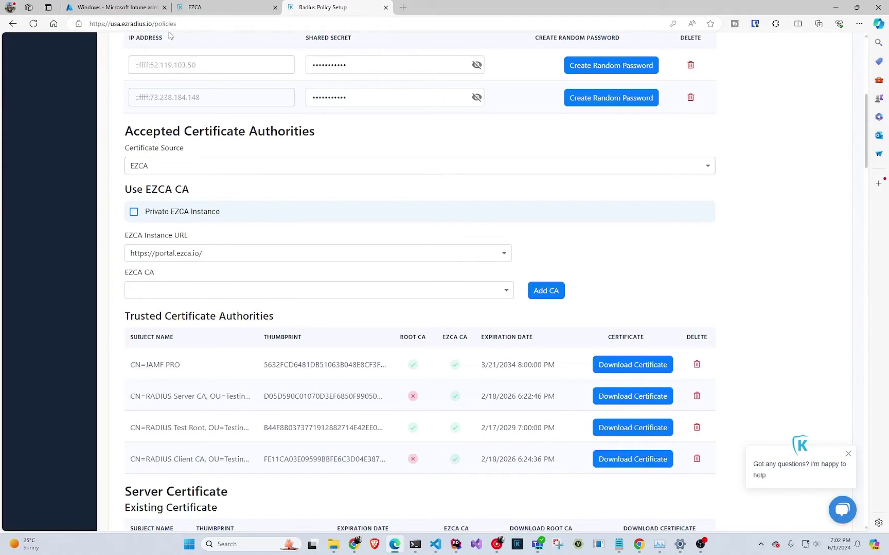
pyautogui.click(131, 8)
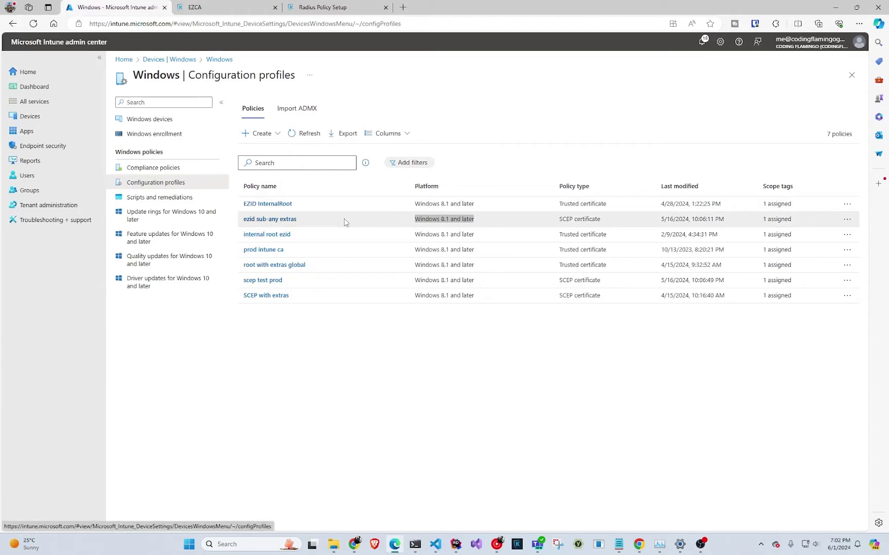
pyautogui.click(365, 11)
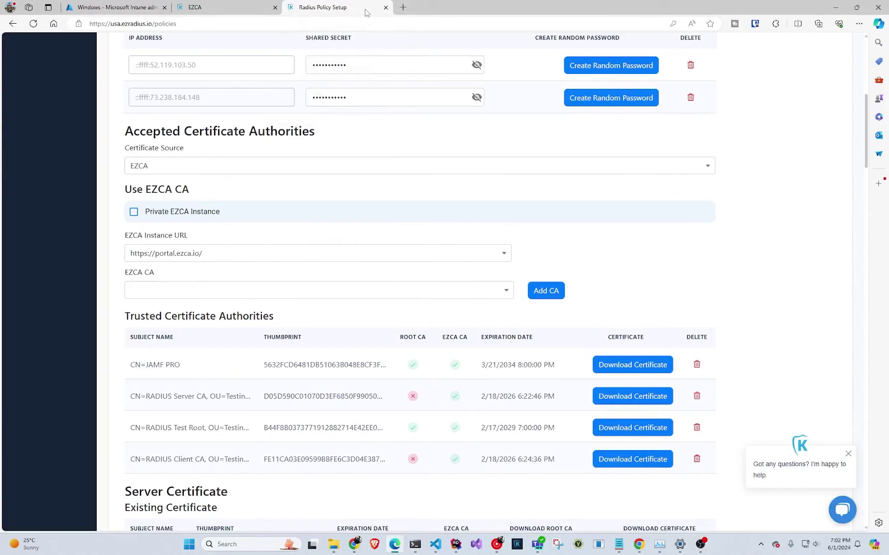
pyautogui.scroll(-5, 302, 184)
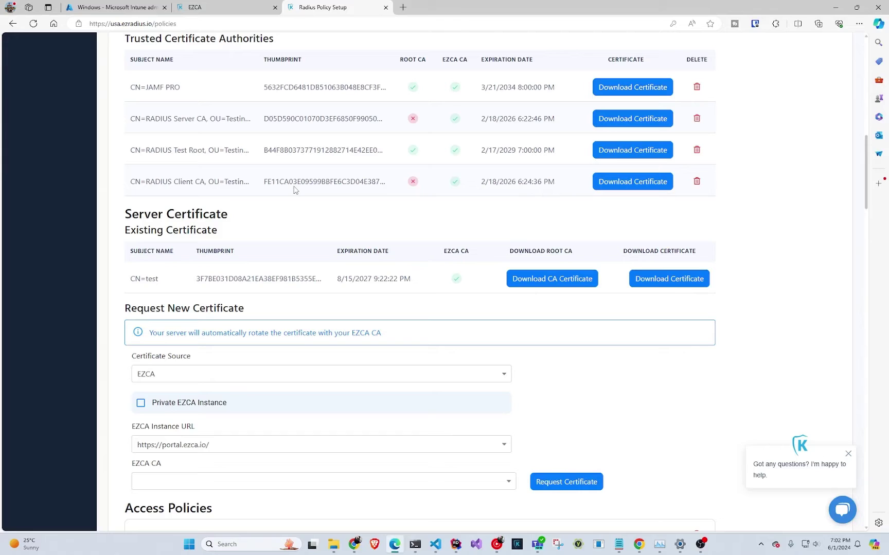
pyautogui.scroll(5, 301, 180)
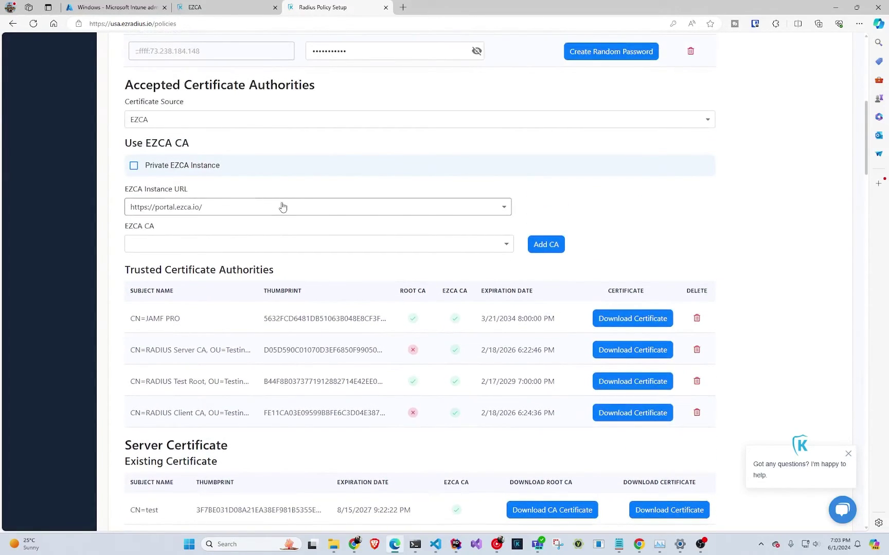
pyautogui.scroll(-3, 282, 207)
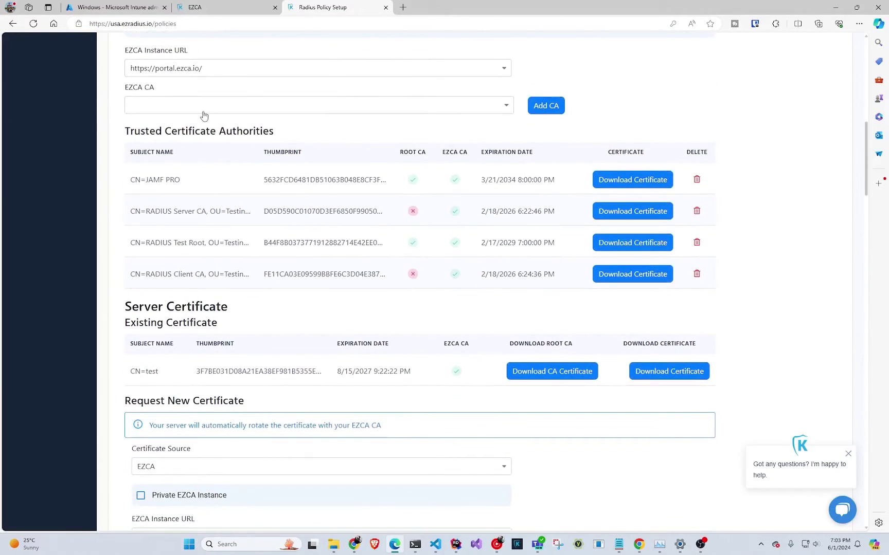
pyautogui.click(218, 101)
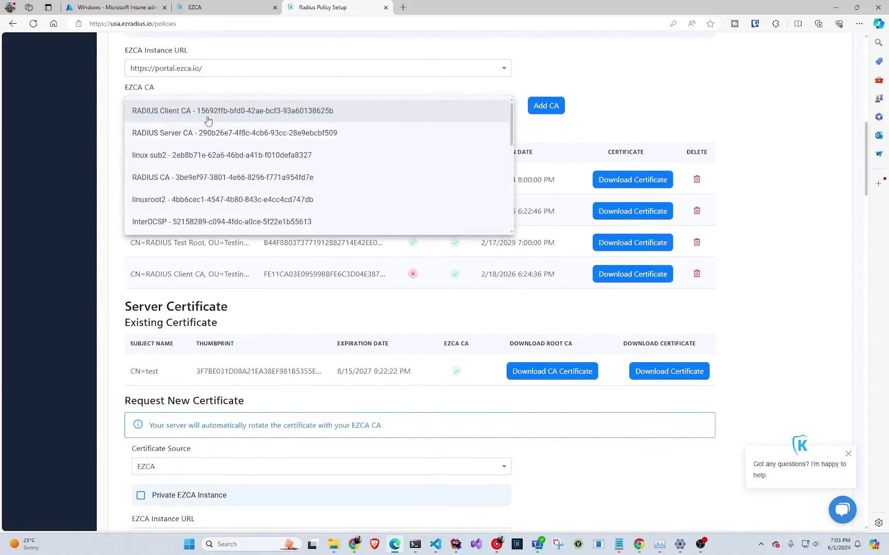
pyautogui.click(123, 124)
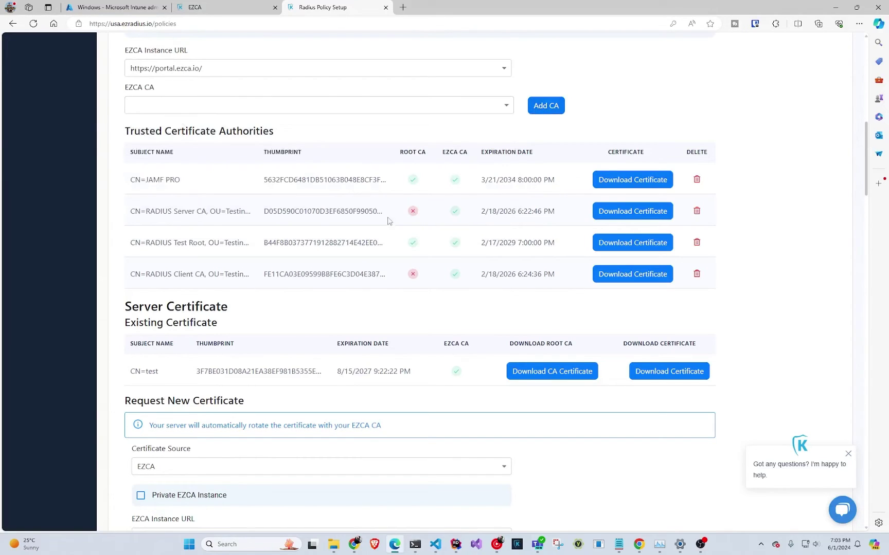
pyautogui.scroll(-4, 386, 226)
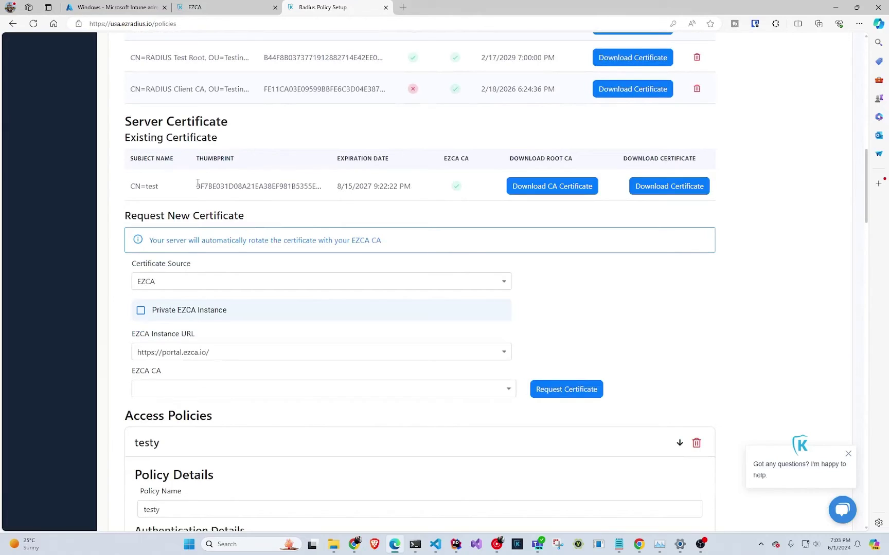
# Toggle Match With Entra ID Objects on with Subject Alternate Name (Email), then back off
pyautogui.scroll(-2, 200, 184)
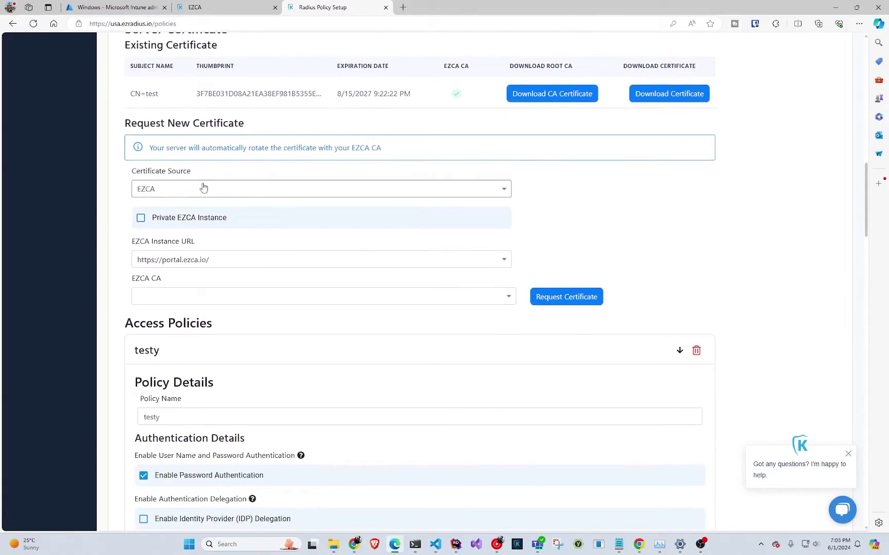
pyautogui.scroll(-5, 202, 184)
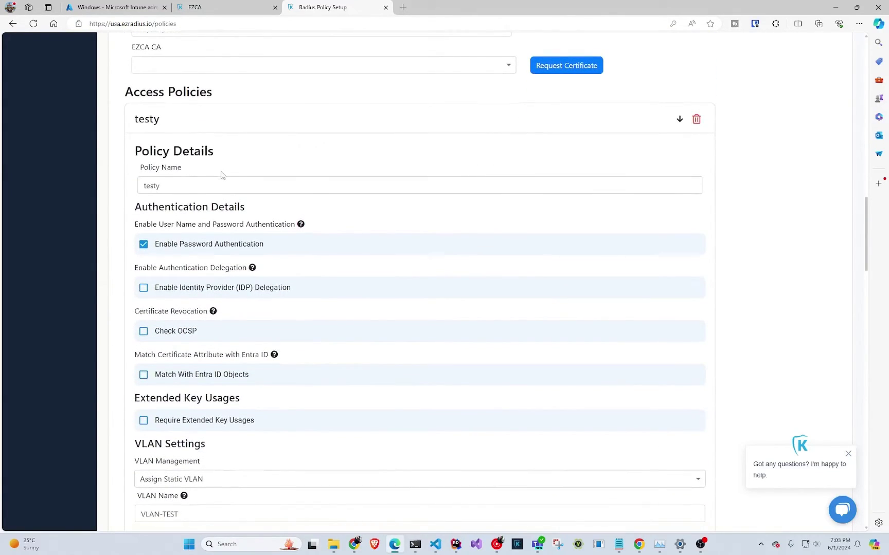
pyautogui.scroll(-3, 222, 176)
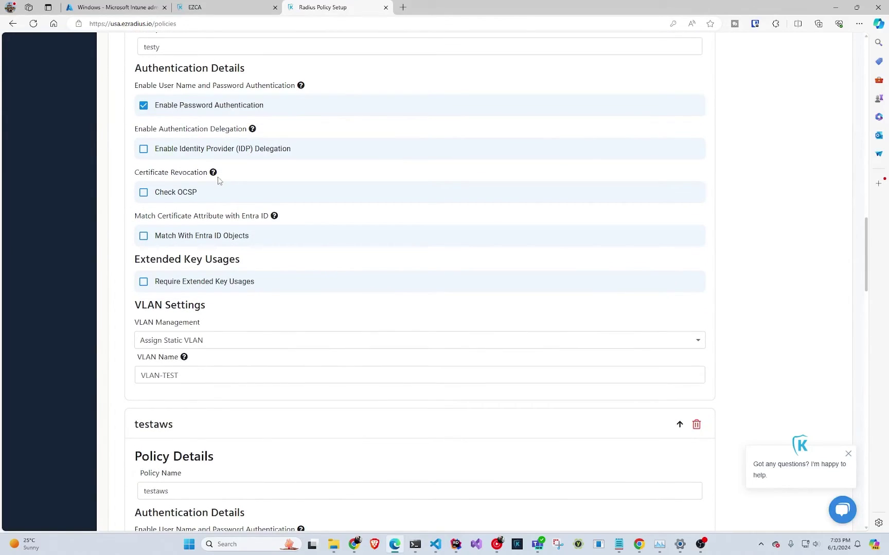
pyautogui.scroll(2, 218, 181)
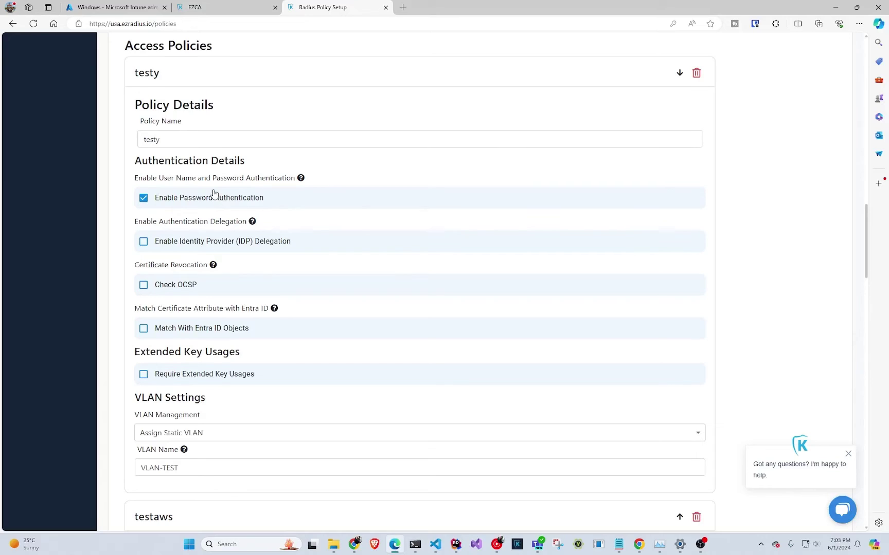
pyautogui.scroll(1, 214, 193)
pyautogui.scroll(-3, 215, 196)
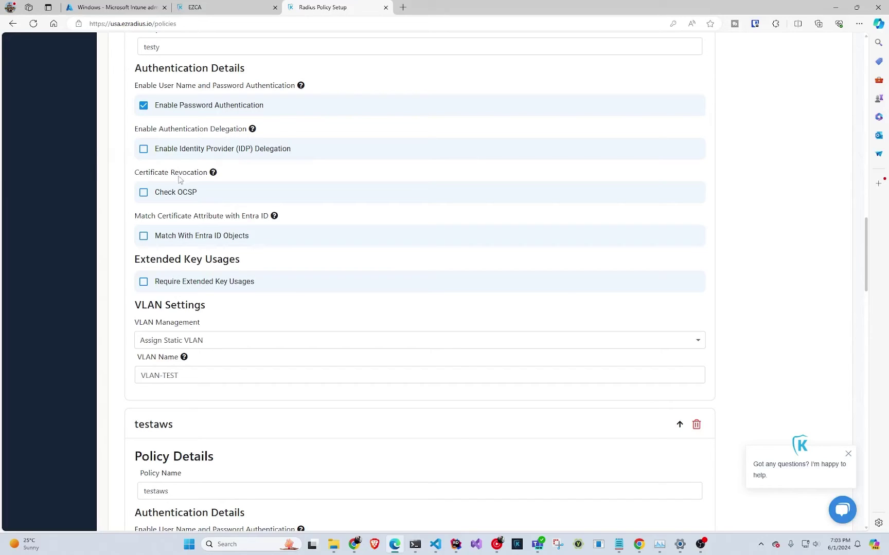
pyautogui.click(227, 236)
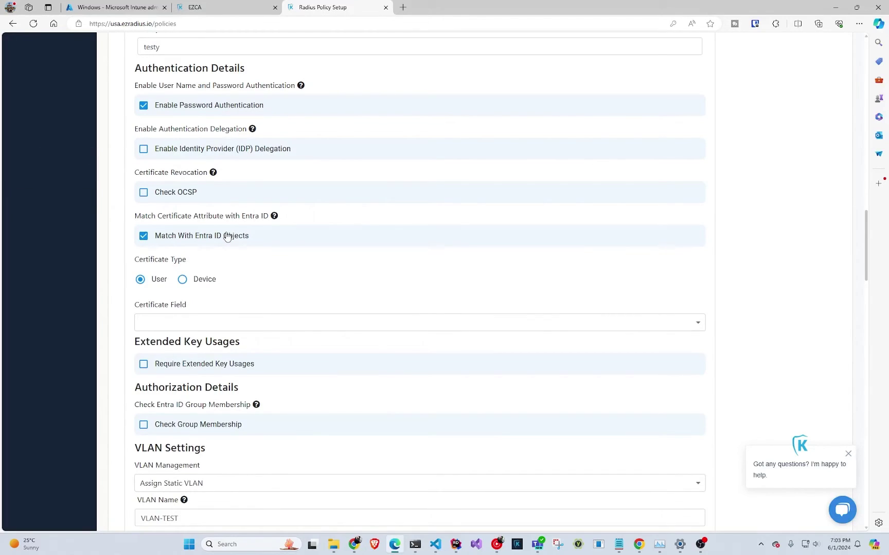
pyautogui.click(173, 324)
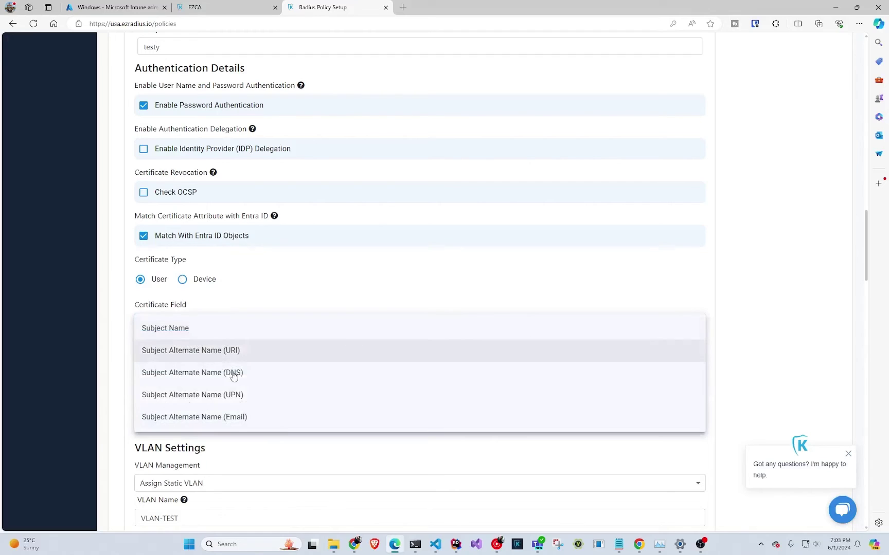
pyautogui.click(242, 418)
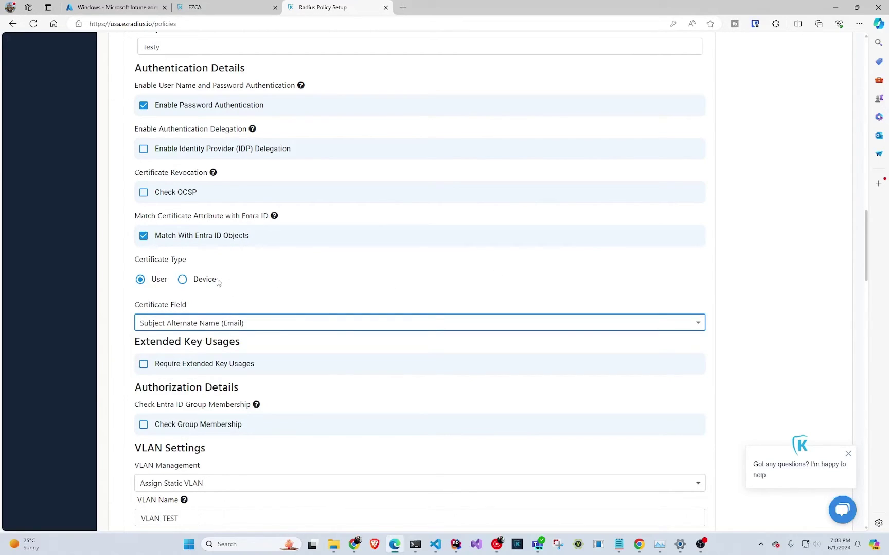
pyautogui.click(156, 236)
pyautogui.scroll(-2, 154, 249)
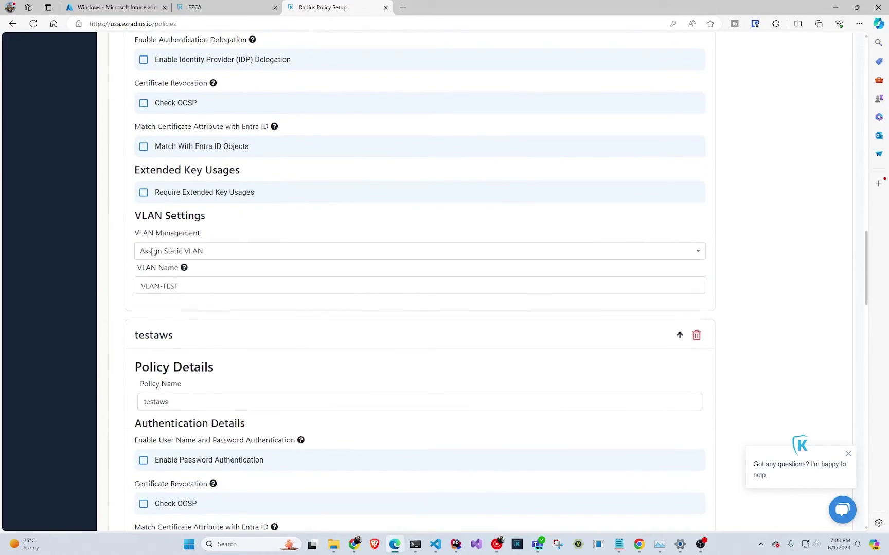
# Set the testy policy's VLAN Management to 'Do not assign VLAN'
pyautogui.moveTo(202, 285); pyautogui.dragTo(60, 283)
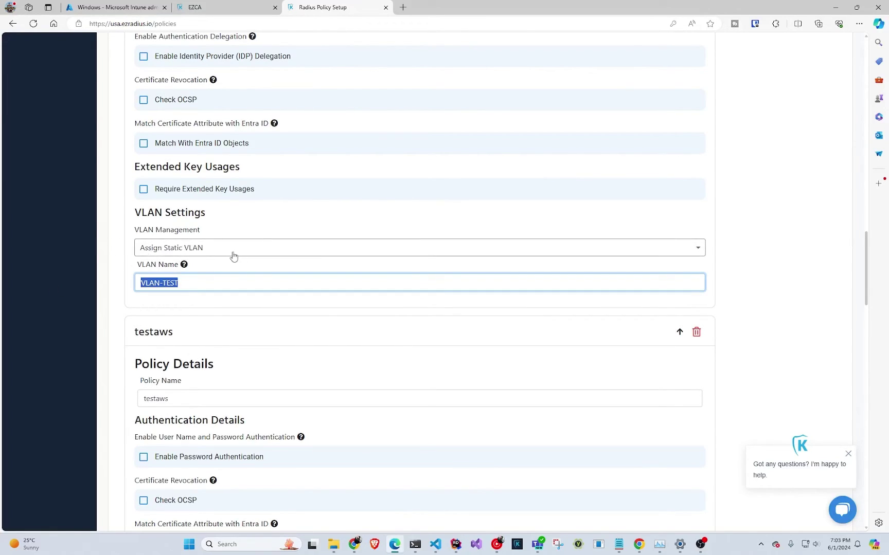
pyautogui.click(206, 257)
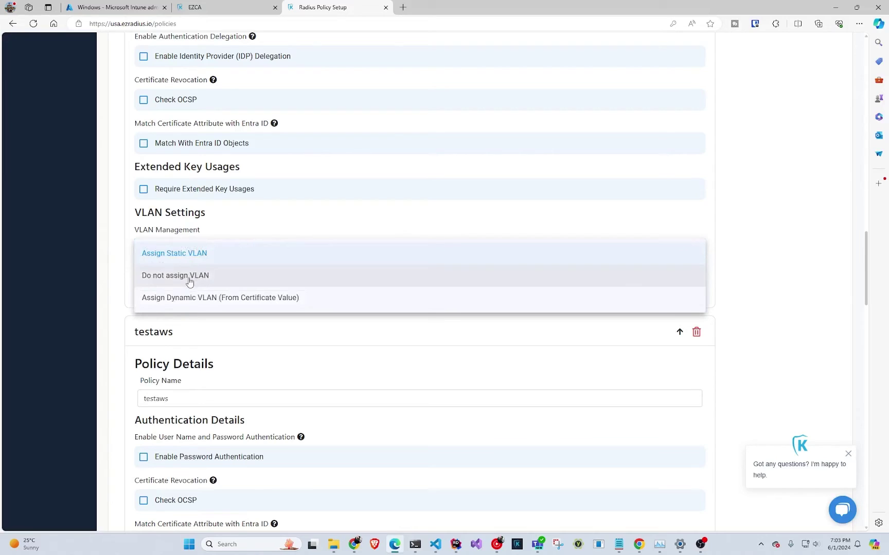
pyautogui.click(194, 276)
# Save the RADIUS policy changes with Save Changes
pyautogui.scroll(-5, 187, 280)
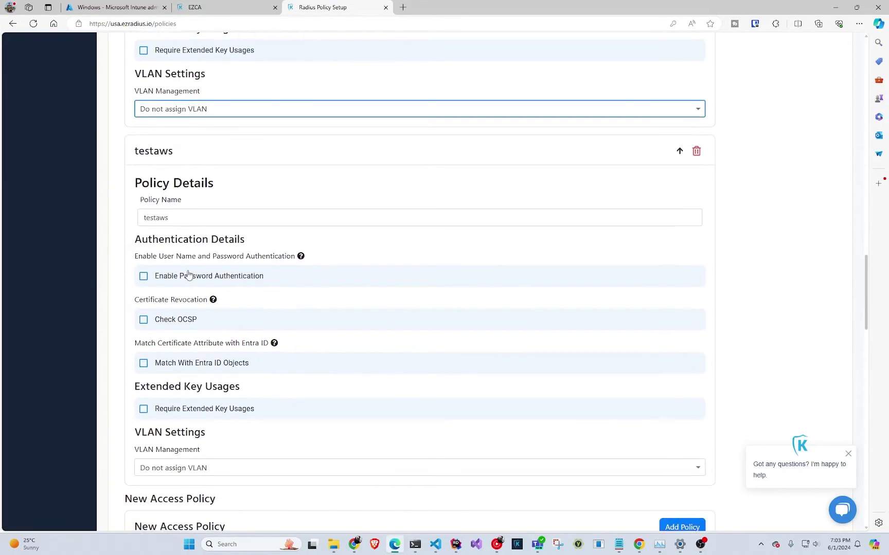
pyautogui.scroll(-1, 192, 278)
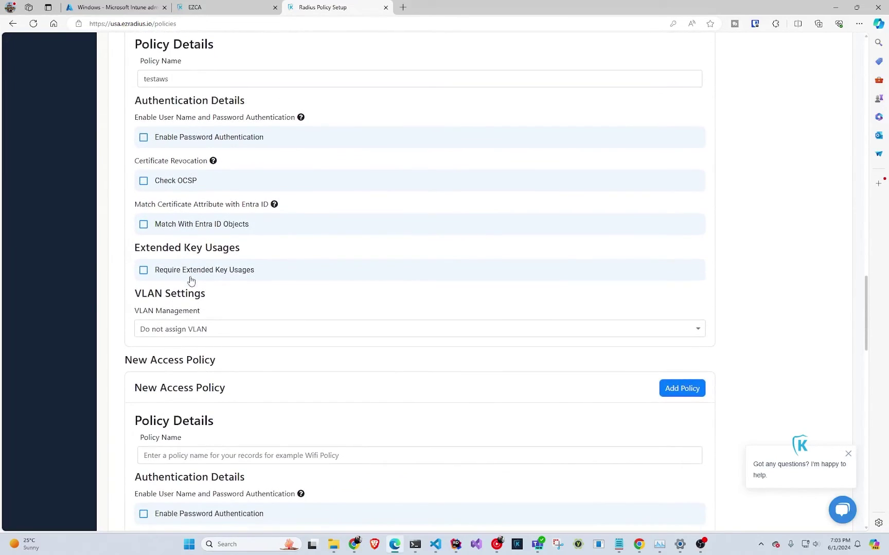
pyautogui.scroll(5, 191, 281)
pyautogui.scroll(5, 192, 279)
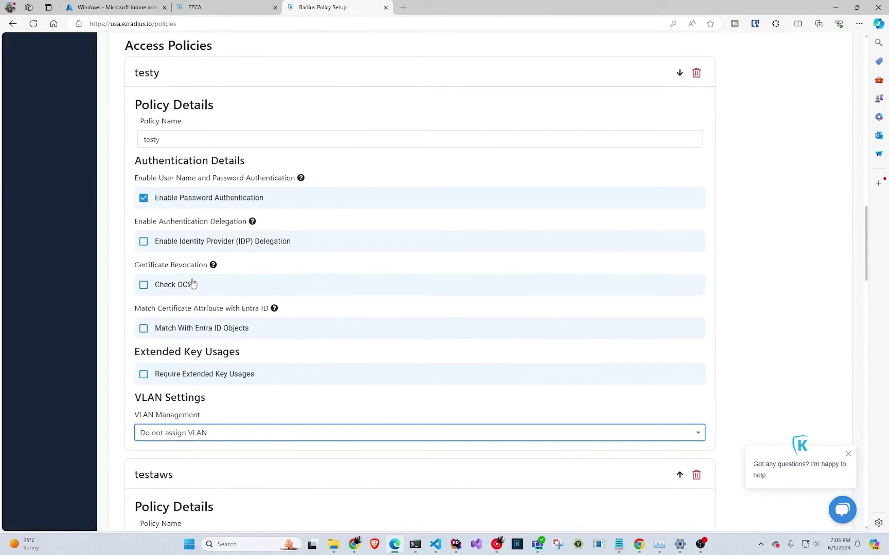
pyautogui.scroll(-14, 232, 173)
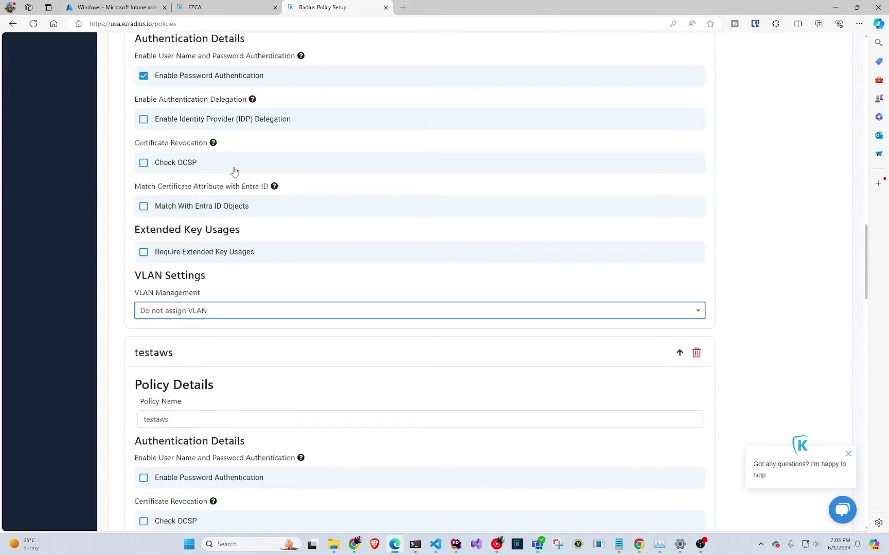
pyautogui.scroll(-4, 234, 186)
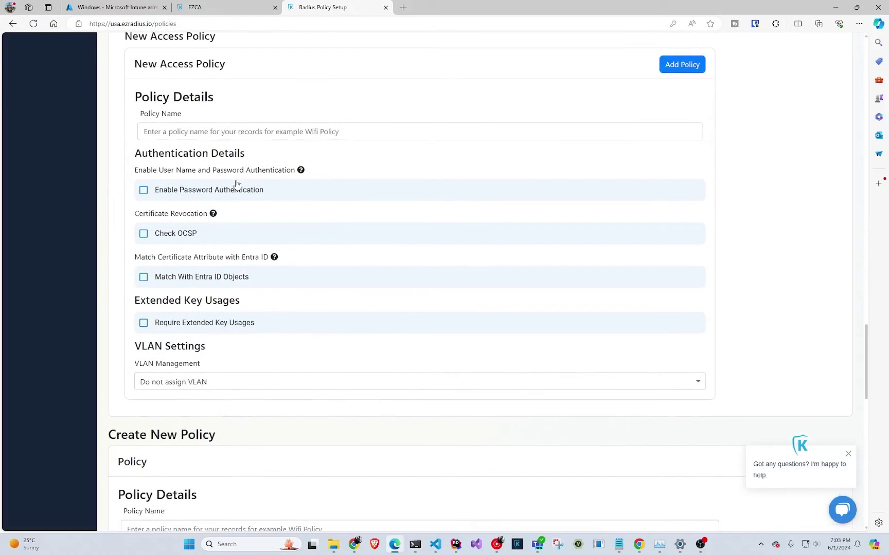
pyautogui.scroll(17, 252, 180)
pyautogui.scroll(20, 293, 196)
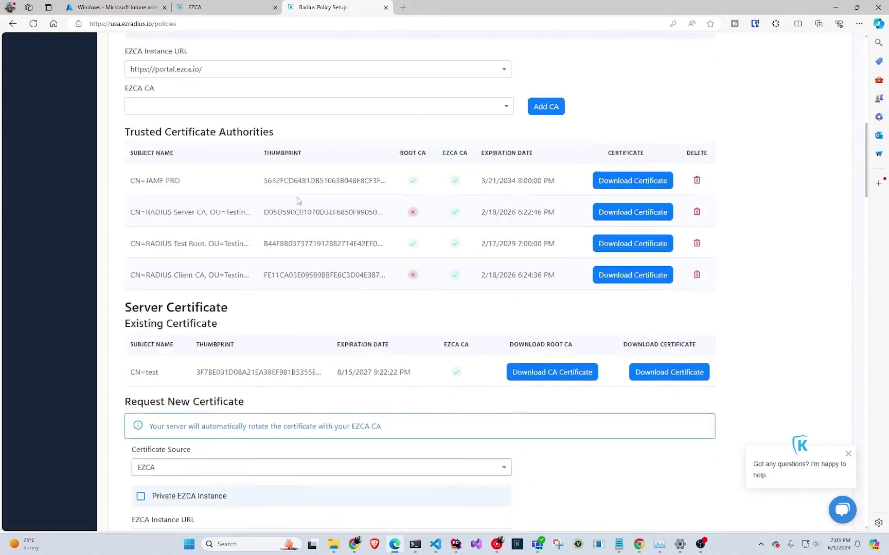
pyautogui.click(786, 281)
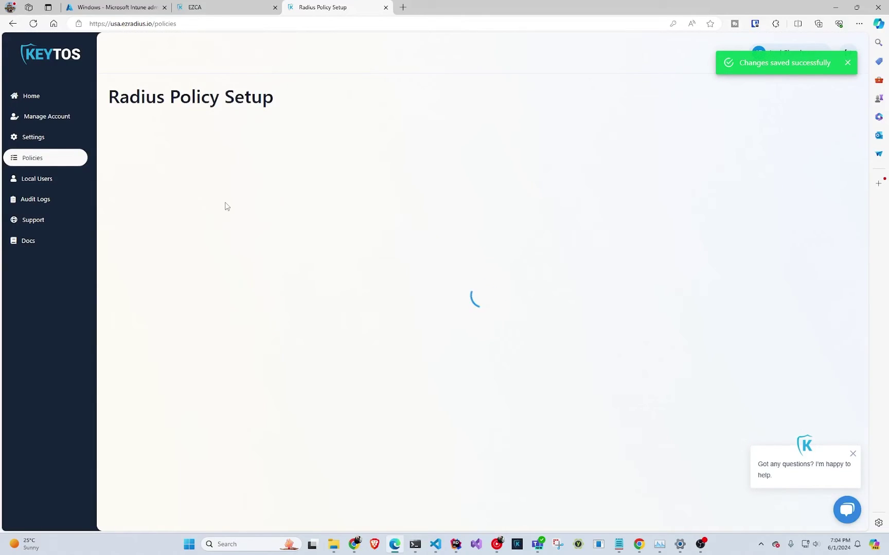
# Select the first eastus server IP address, 3.131.107.195
pyautogui.doubleClick(195, 222)
pyautogui.hotkey('ctrl', 'c')
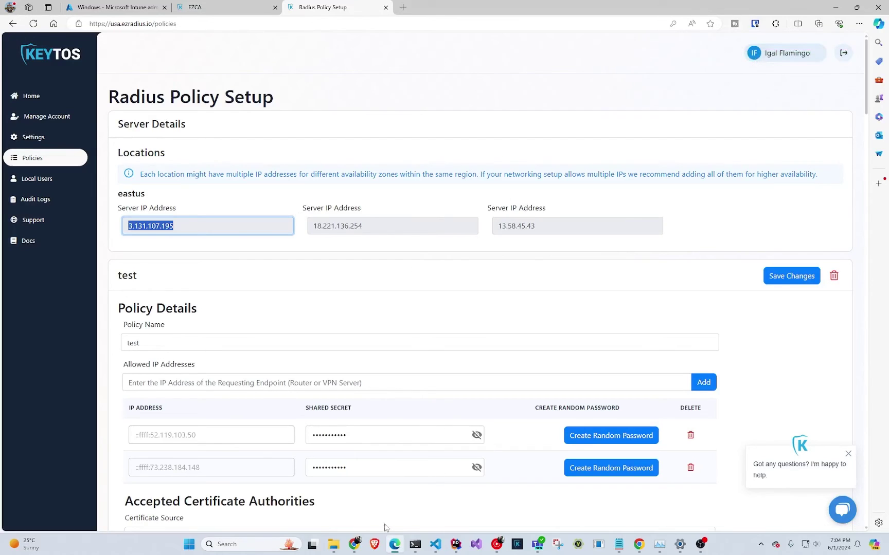
# Set 3.131.107.195 as the authentication server IP, enable accounting, and use it as accounting server
pyautogui.moveTo(355, 544)
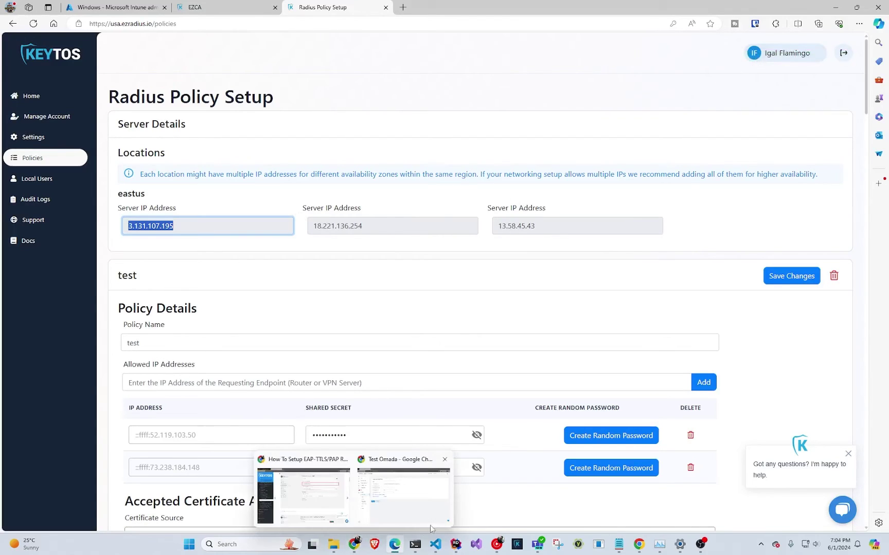
pyautogui.click(430, 522)
pyautogui.click(262, 187)
pyautogui.hotkey('ctrl', 'v')
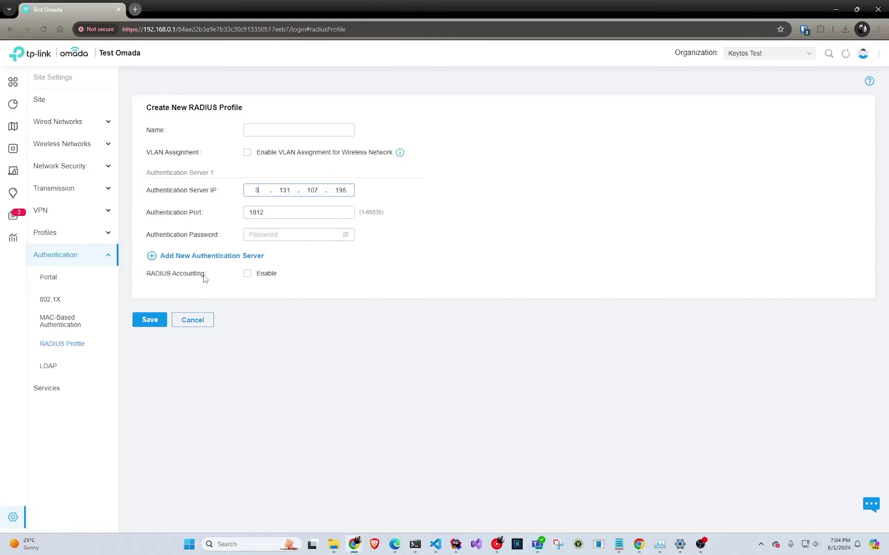
pyautogui.click(247, 273)
pyautogui.click(257, 333)
pyautogui.hotkey('ctrl', 'v')
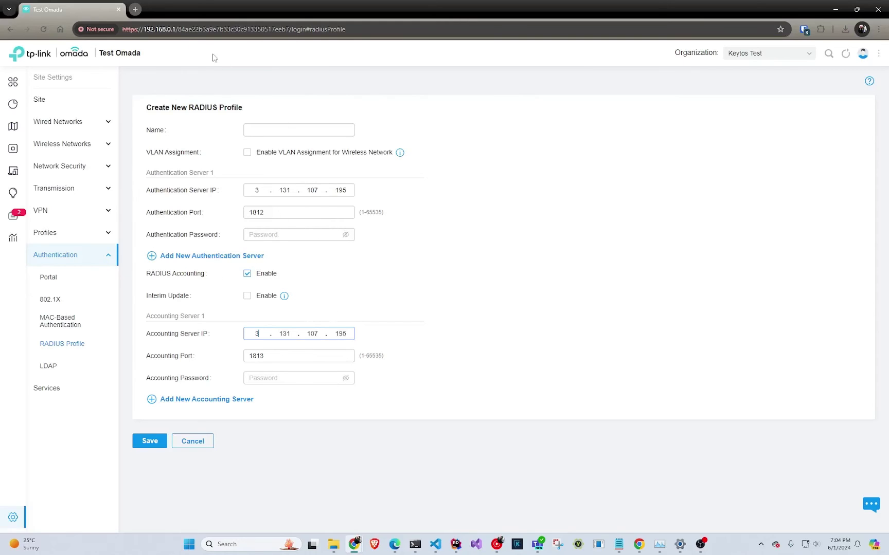
# Copy the EZRadius shared secret into both the authentication and accounting password fields
pyautogui.click(394, 544)
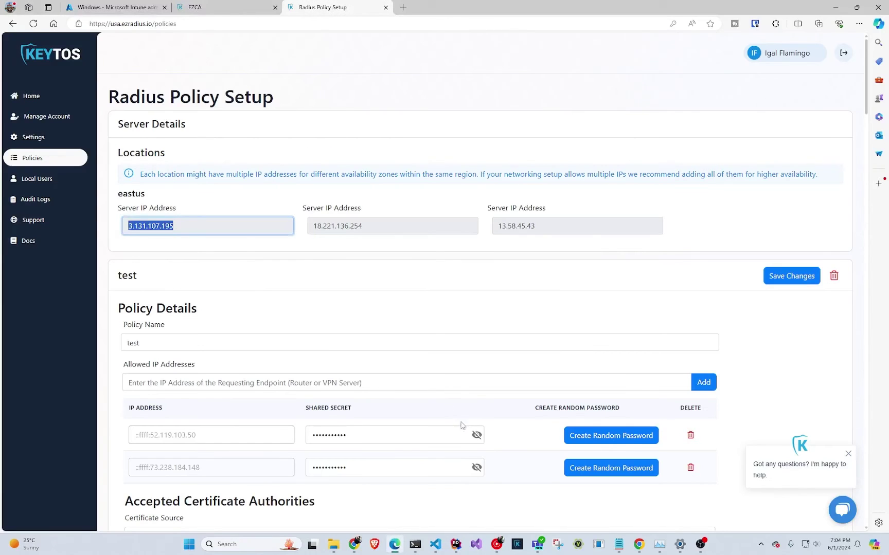
pyautogui.click(477, 467)
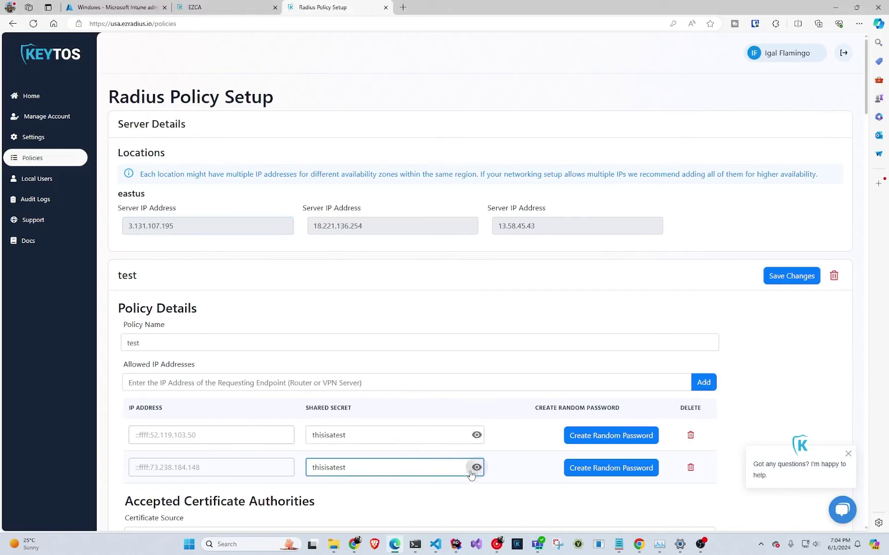
pyautogui.moveTo(457, 468); pyautogui.dragTo(229, 468)
pyautogui.click(835, 7)
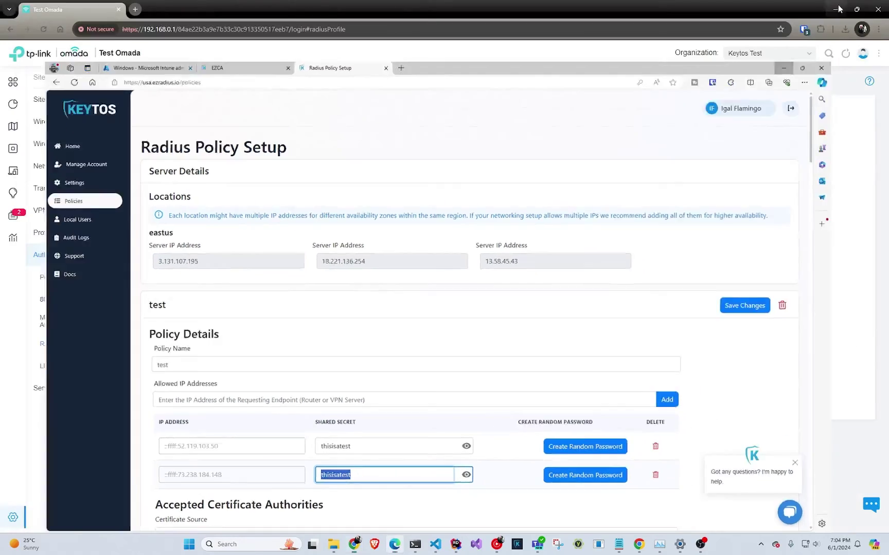
pyautogui.click(299, 235)
pyautogui.hotkey('ctrl', 'v')
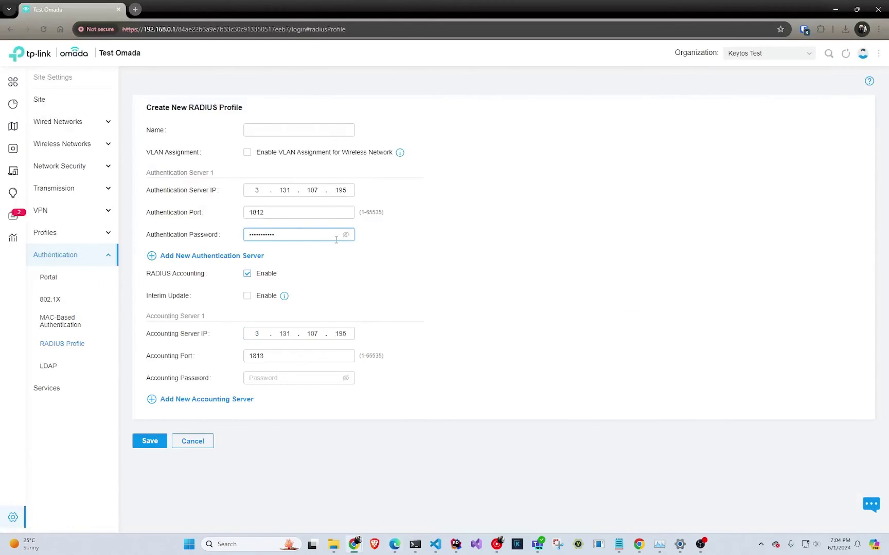
pyautogui.click(259, 377)
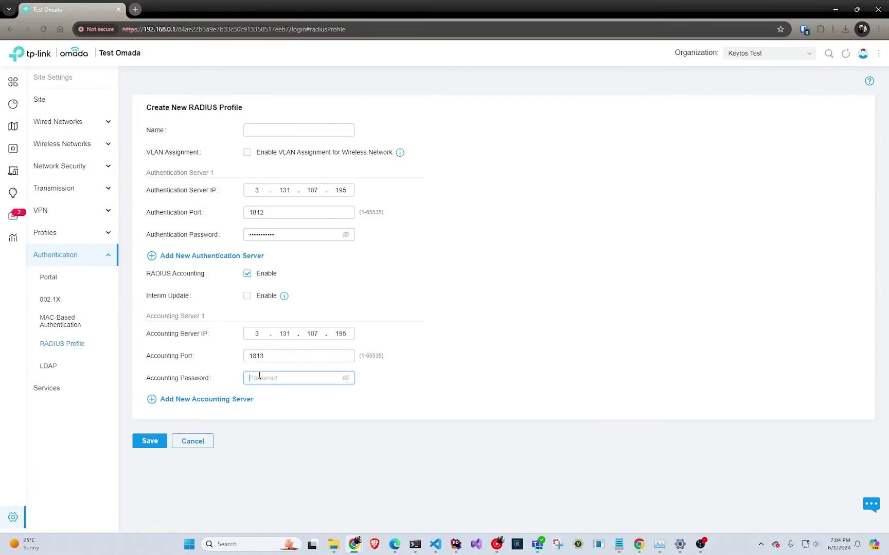
pyautogui.hotkey('ctrl', 'v')
# Add a second authentication server entry to the profile
pyautogui.click(230, 257)
pyautogui.click(343, 279)
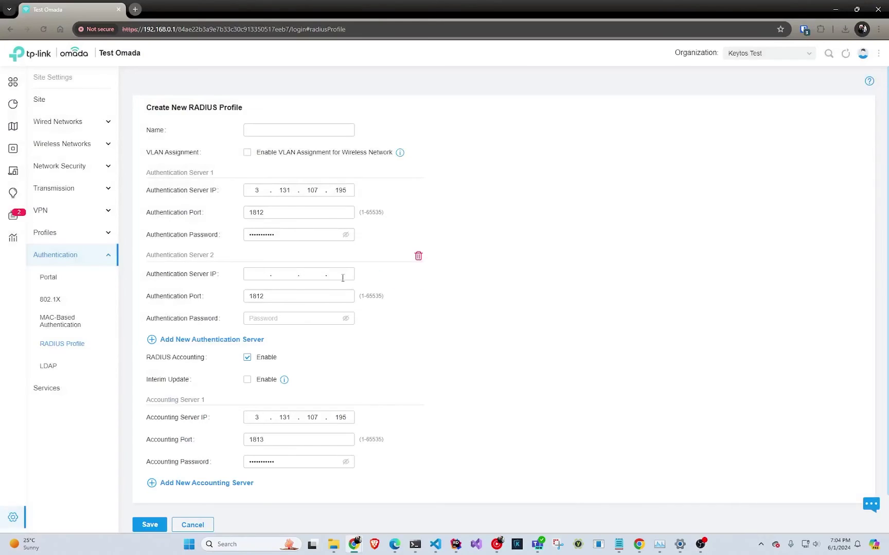
pyautogui.click(261, 276)
# Remove Authentication Server 2, name the profile videoRADIUS, and save it
pyautogui.click(418, 256)
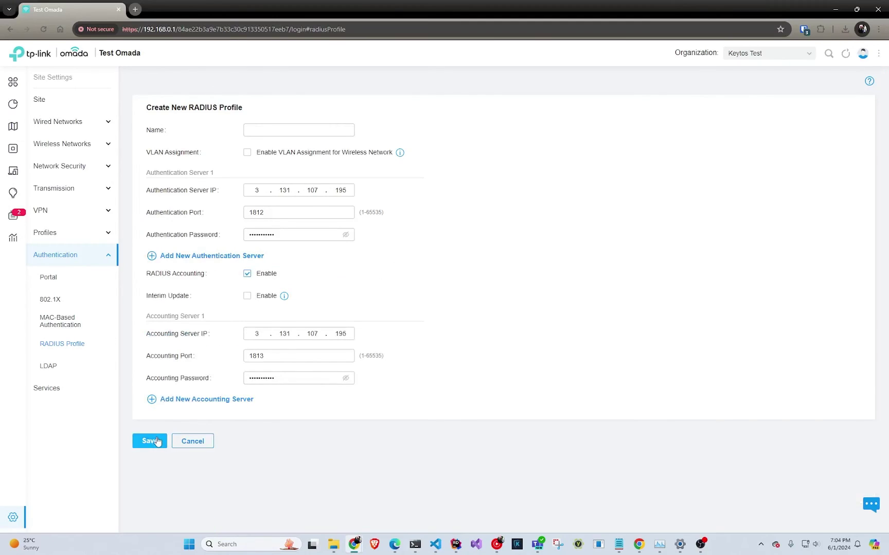
pyautogui.click(342, 130)
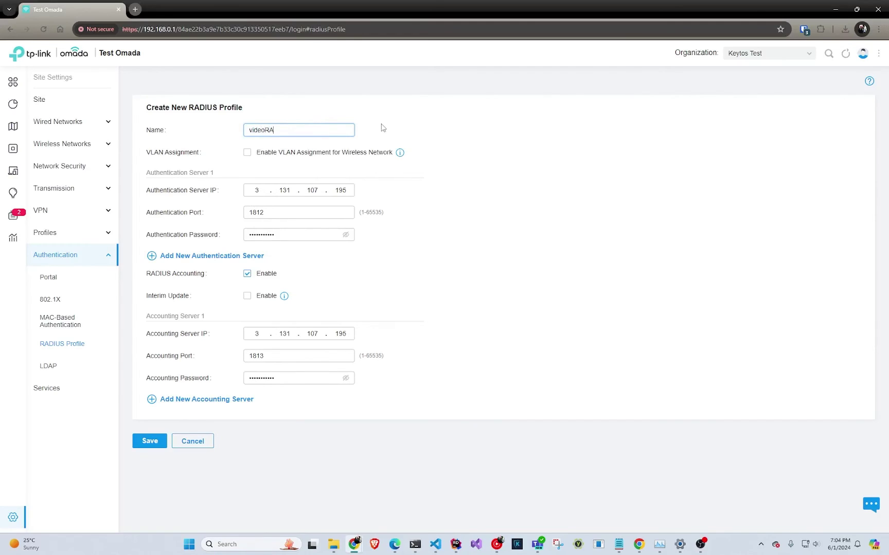
pyautogui.click(140, 444)
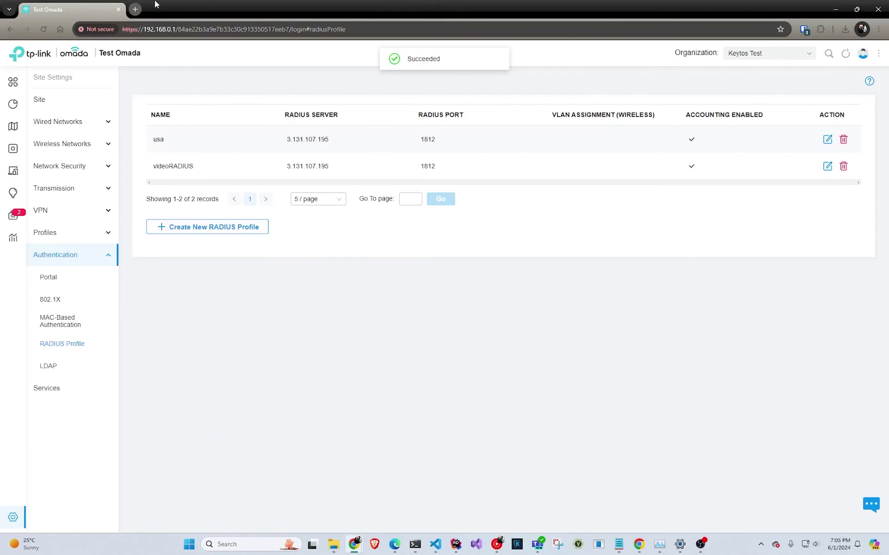
# Create the video-wifi WLAN with WPA-Enterprise security and the videoRADIUS profile, and apply it
pyautogui.click(74, 146)
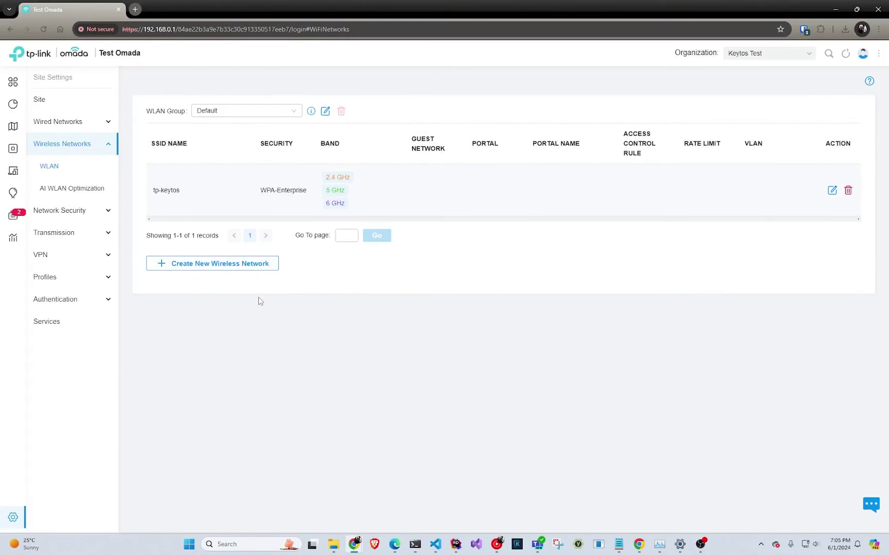
pyautogui.click(221, 273)
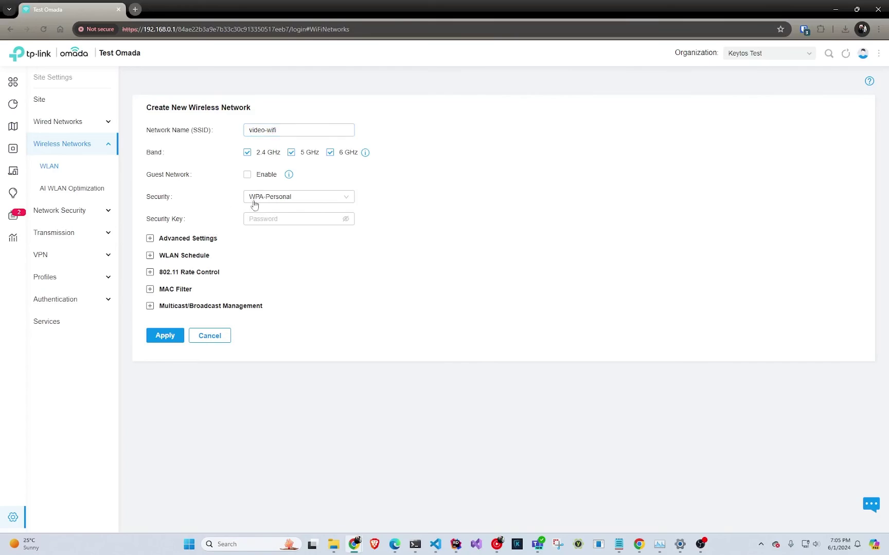
pyautogui.click(276, 200)
pyautogui.click(288, 248)
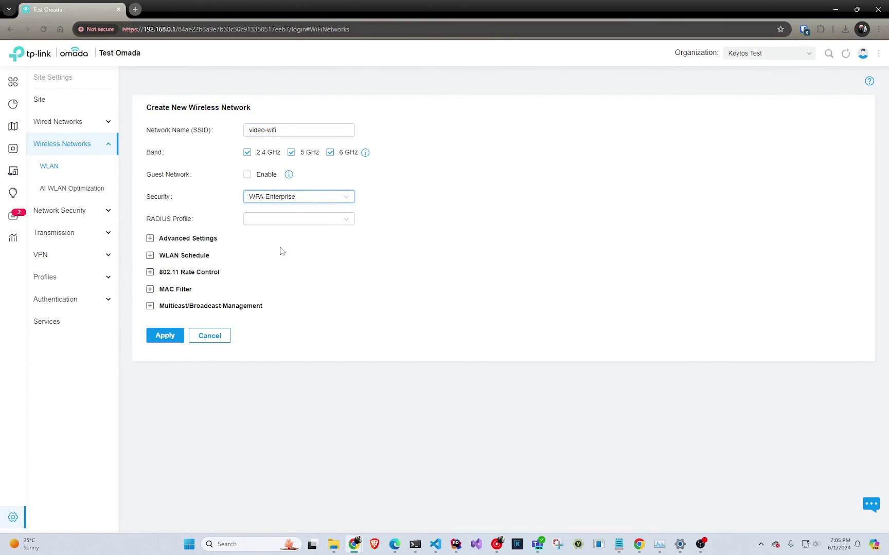
pyautogui.click(293, 218)
pyautogui.click(286, 251)
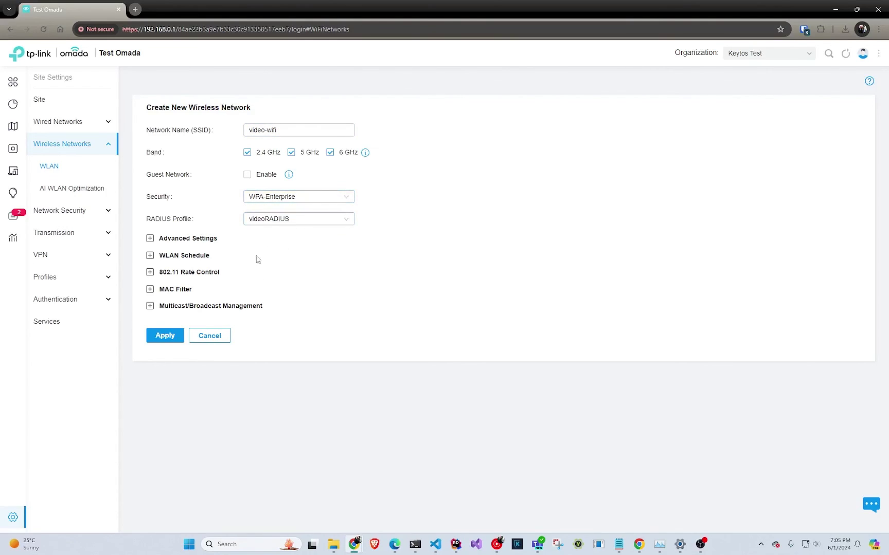
pyautogui.click(172, 338)
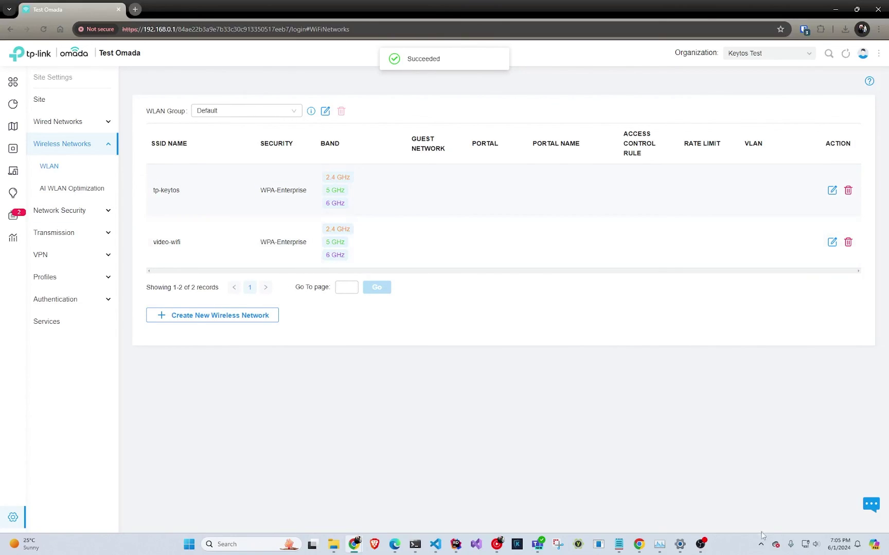
# Connect to video-wifi from the Wi-Fi list using Connect using a certificate, confirming the certificate
pyautogui.click(810, 544)
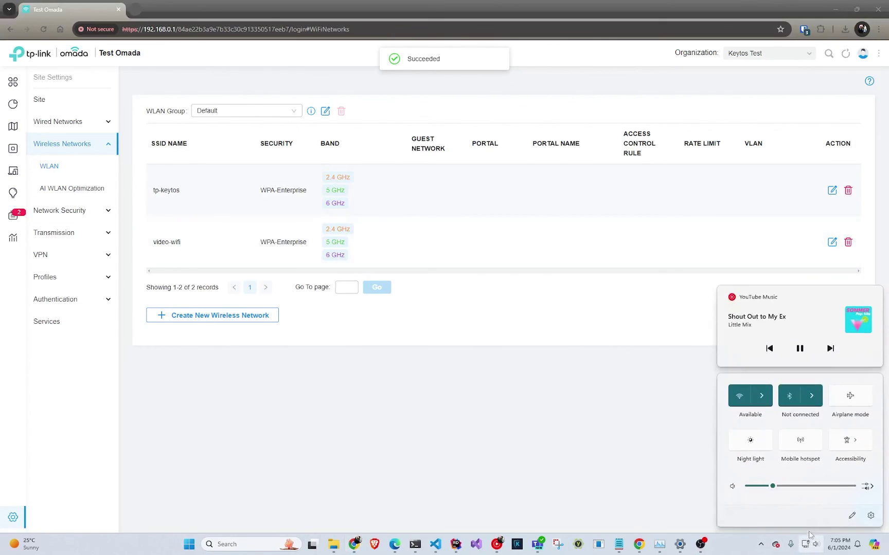
pyautogui.click(757, 397)
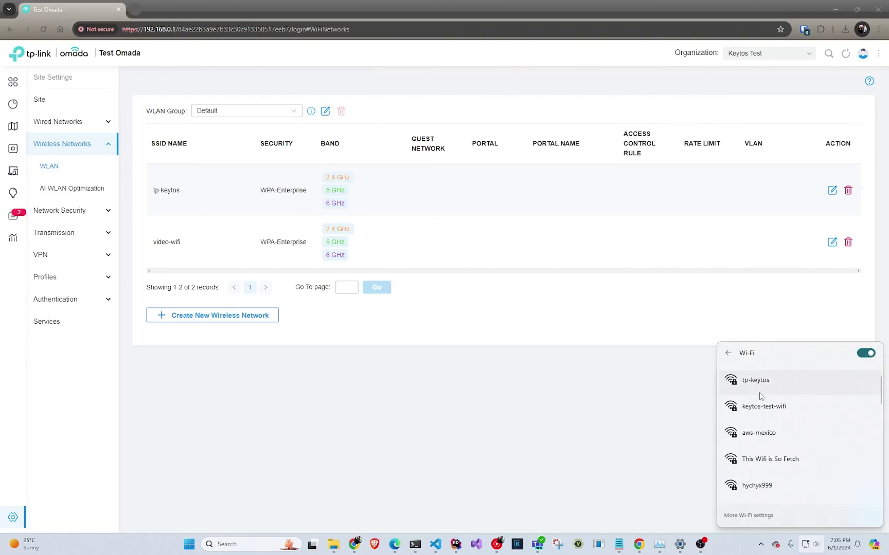
pyautogui.scroll(-4, 759, 398)
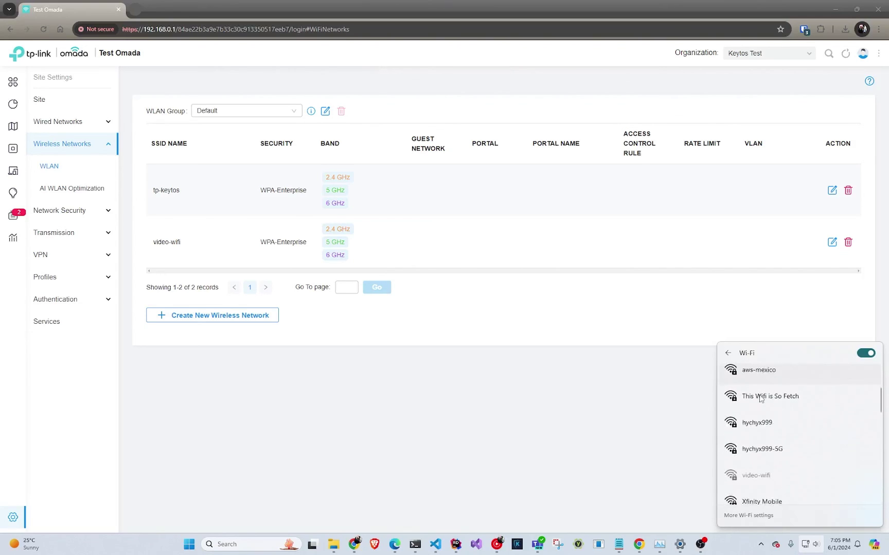
pyautogui.click(770, 457)
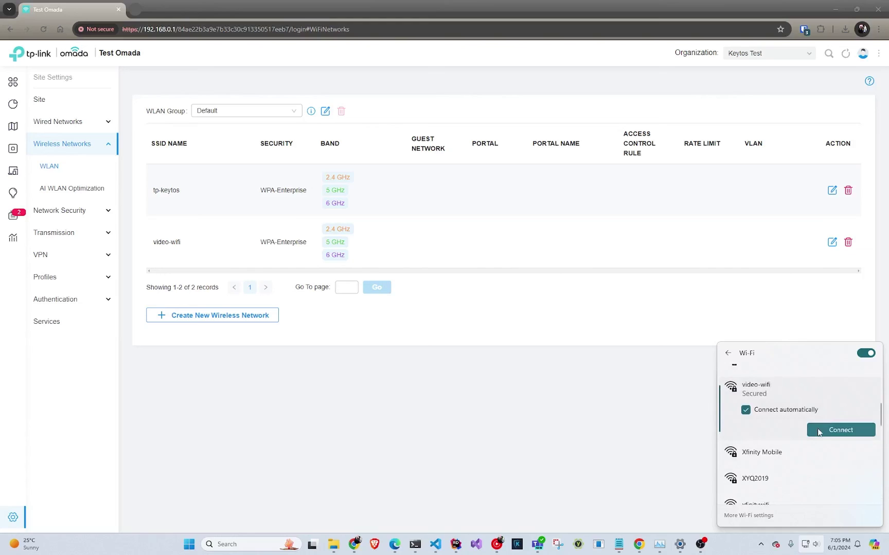
pyautogui.click(841, 430)
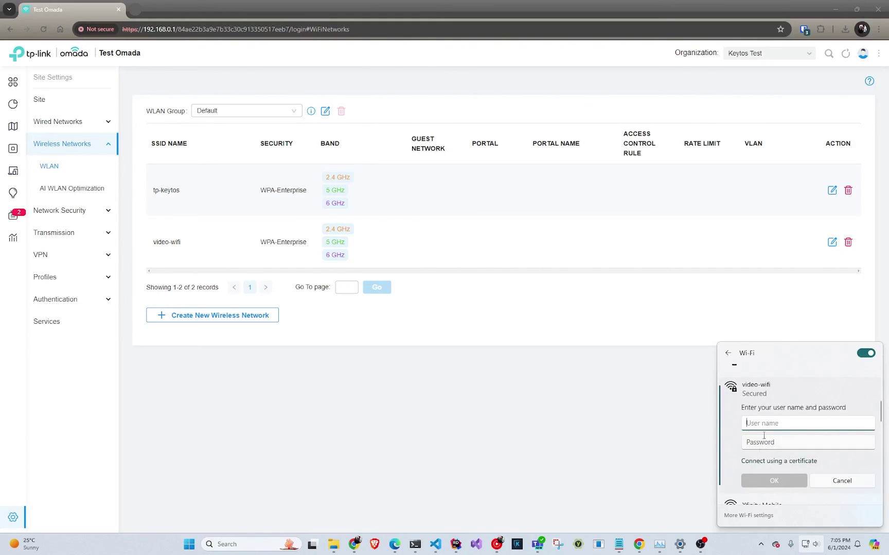
pyautogui.click(760, 461)
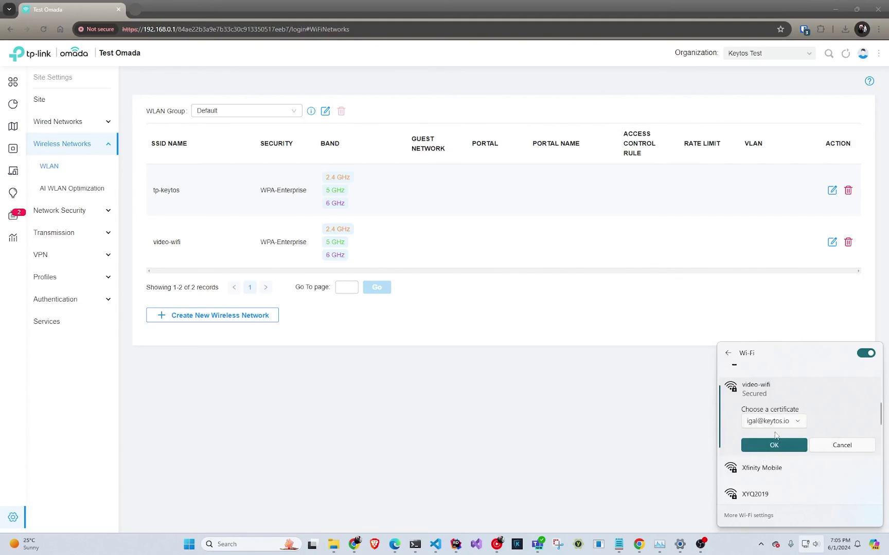
pyautogui.click(774, 445)
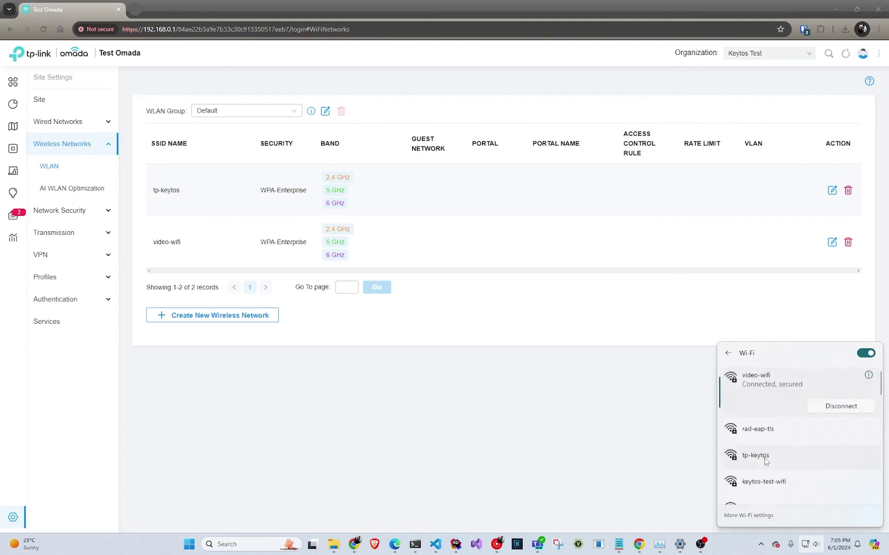